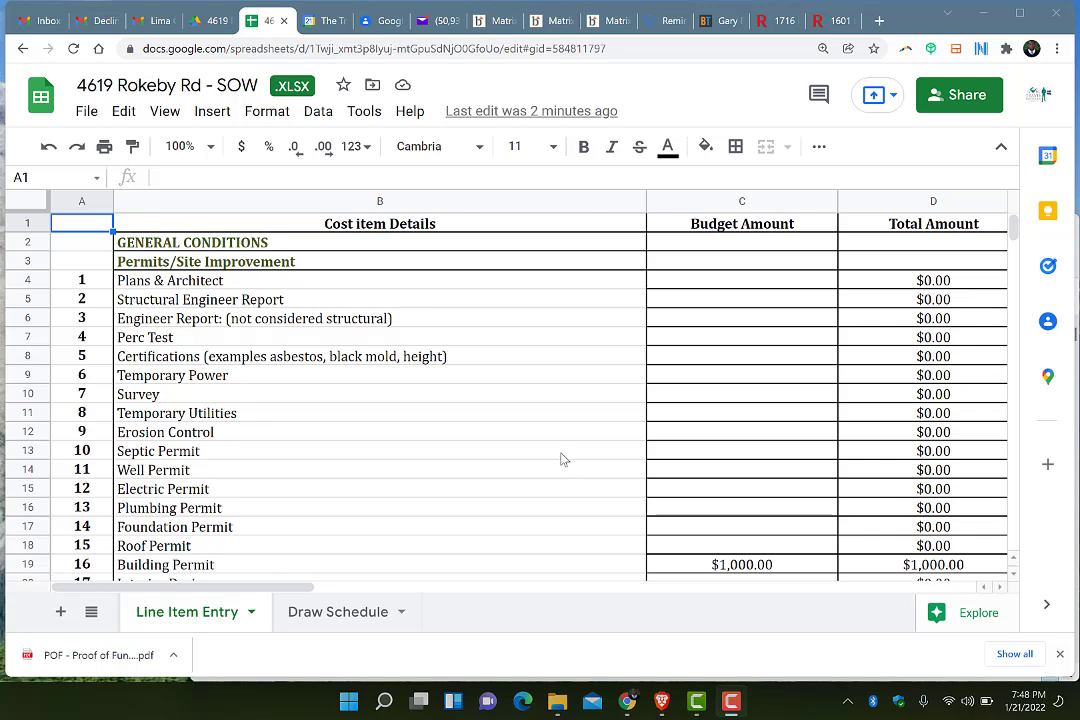
Bring up the Draw Schedule's Draw 1 rows: Other Demo: DEMO at $5,000.00, total $26,200.00
scroll(559, 458, "right", 10)
scroll(561, 459, "left", 10)
left_click(371, 624)
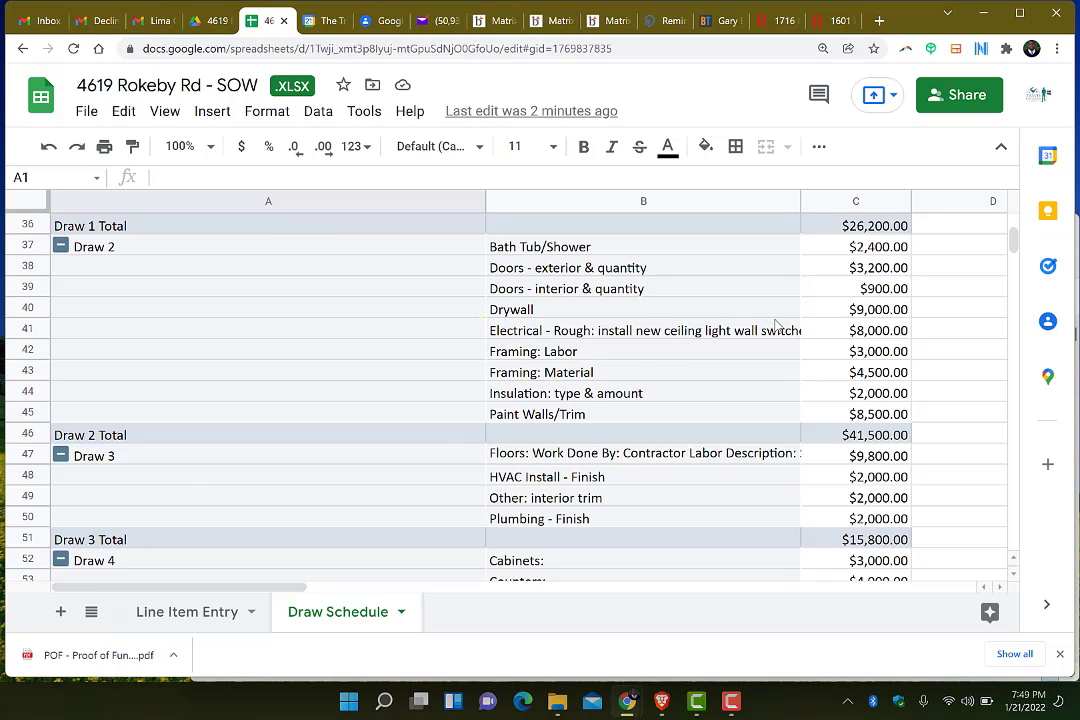
scroll(729, 335, "up", 5)
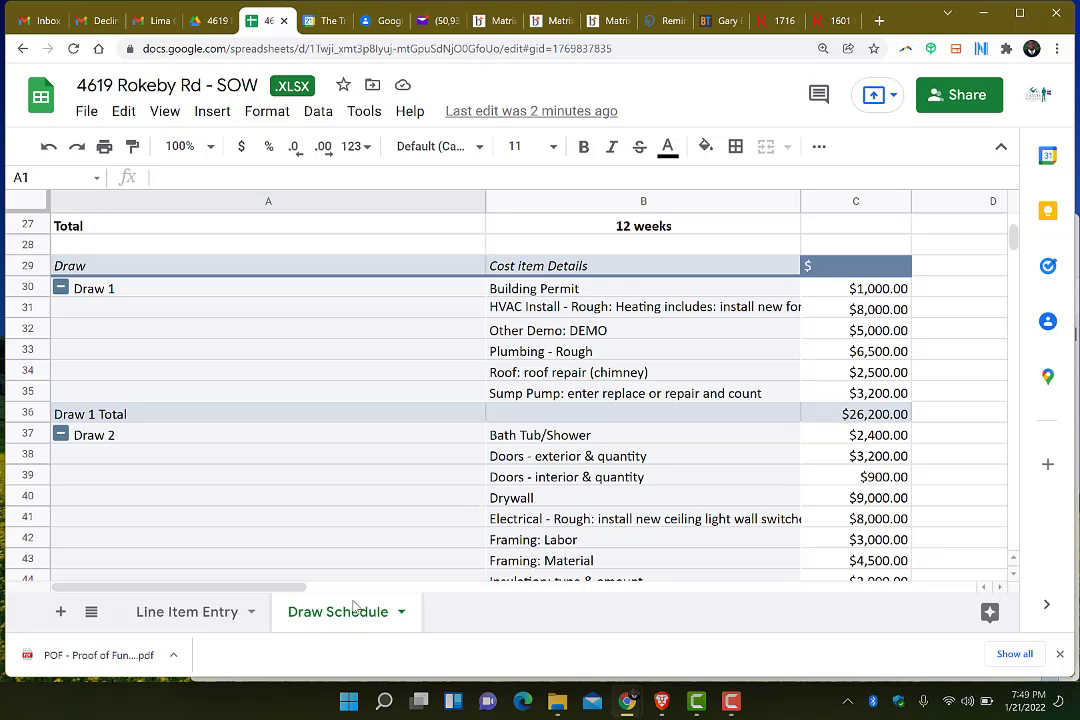
Return to the Line Item Entry sheet and scroll down to row 51
left_click(181, 624)
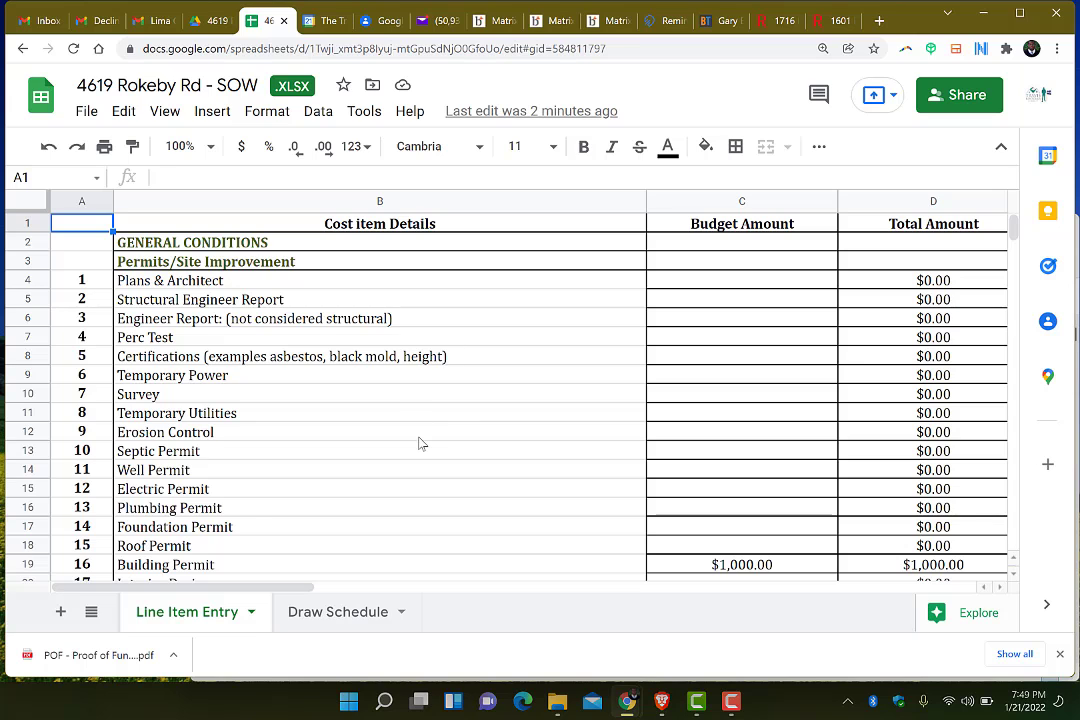
scroll(420, 443, "down", 2)
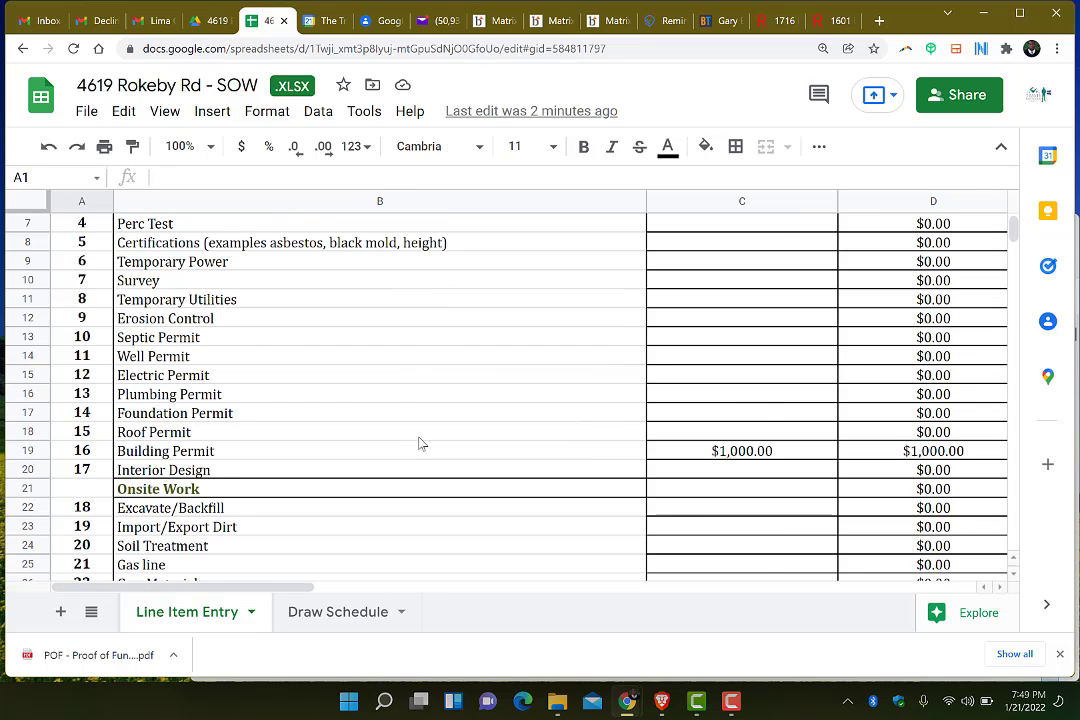
scroll(420, 443, "up", 2)
scroll(420, 443, "down", 2)
scroll(420, 443, "down", 1)
scroll(420, 443, "down", 4)
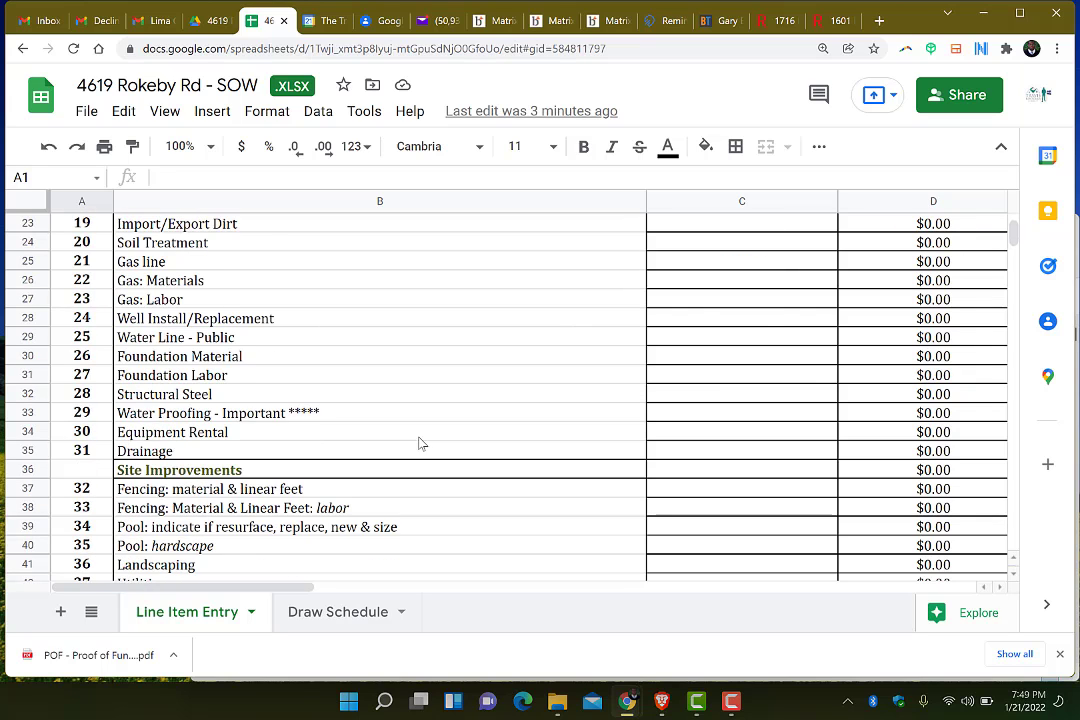
scroll(420, 443, "down", 5)
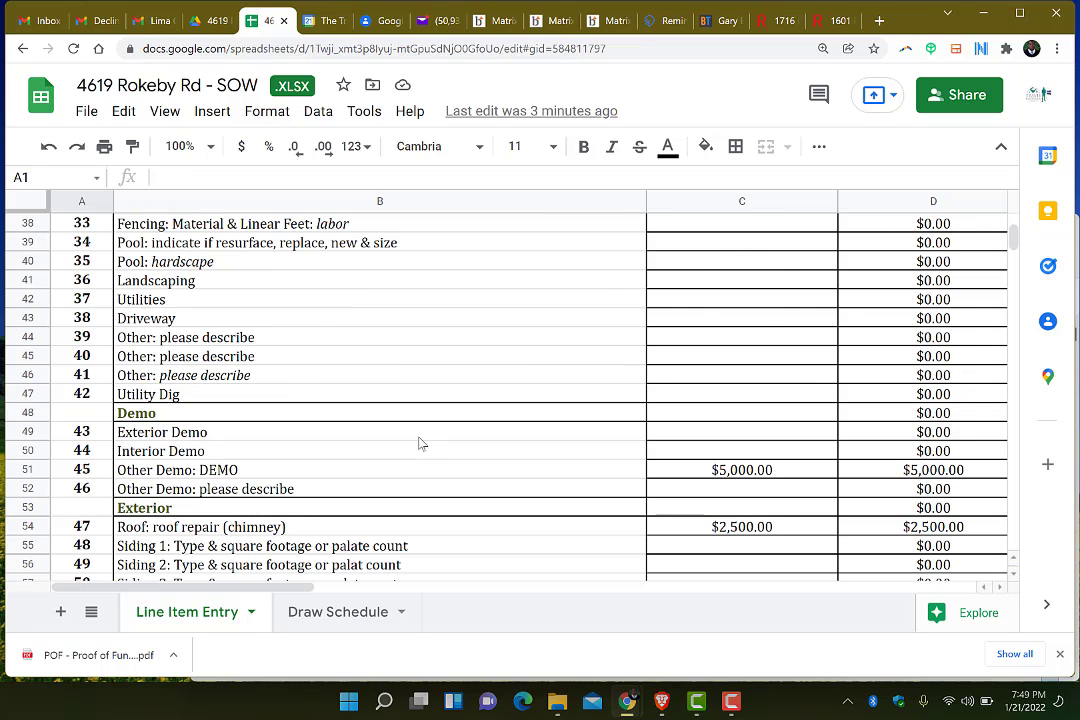
scroll(420, 443, "down", 1)
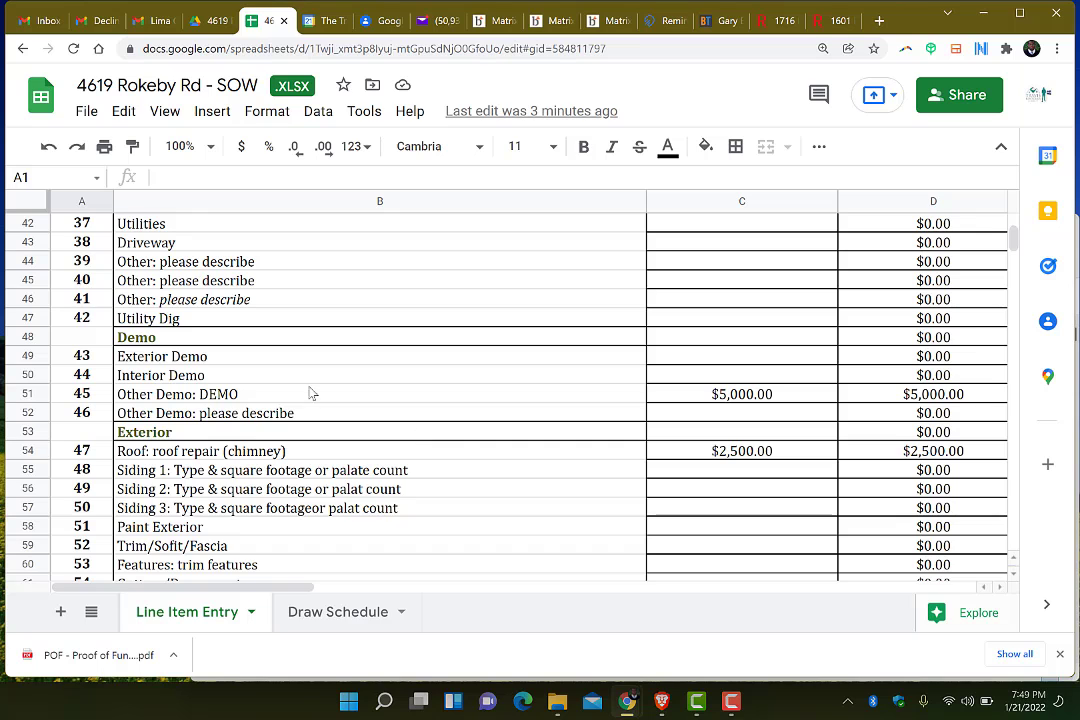
Inspect the formula in B51 behind the Other Demo: DEMO label
left_click(235, 396)
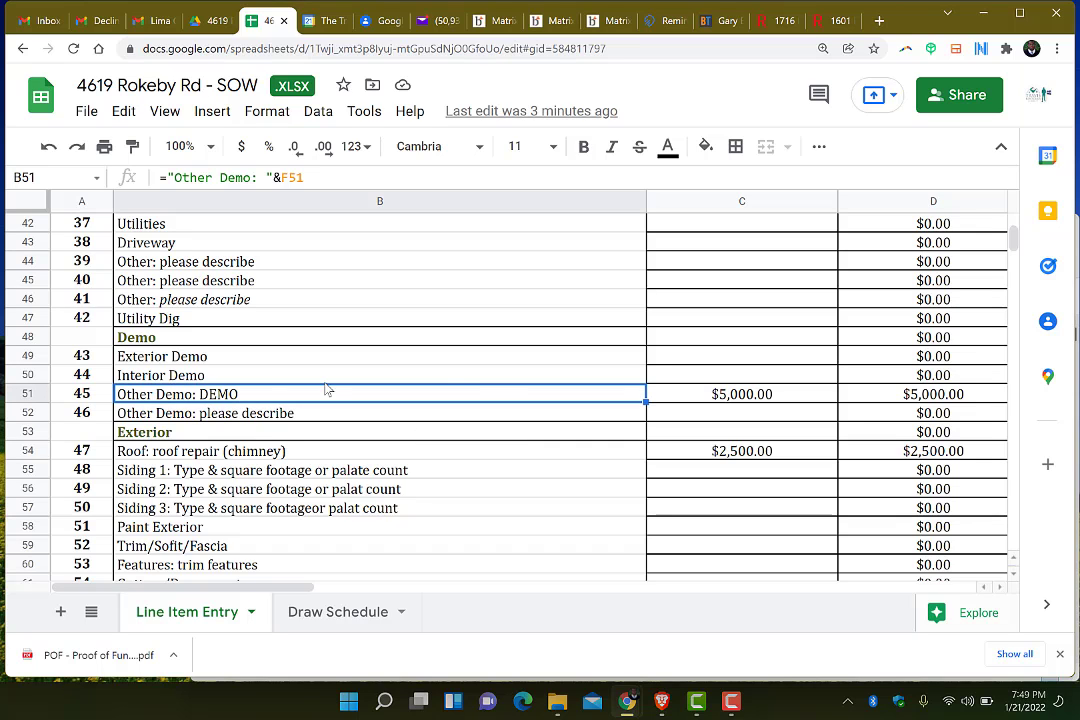
scroll(497, 397, "right", 5)
scroll(497, 397, "right", 1)
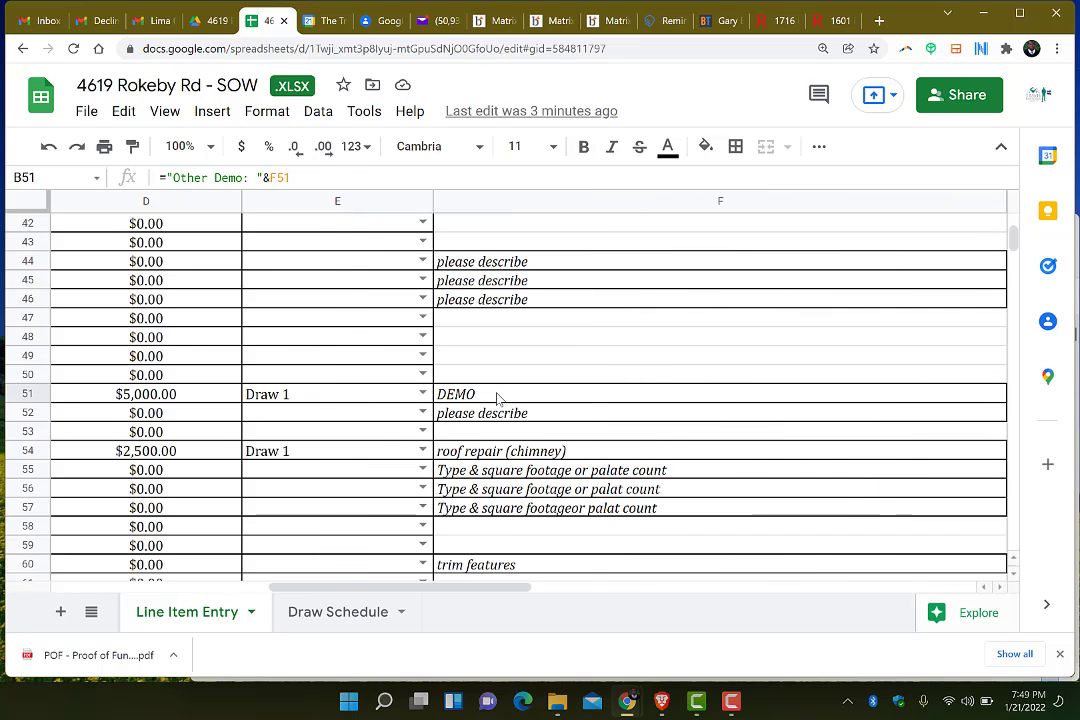
scroll(497, 397, "left", 6)
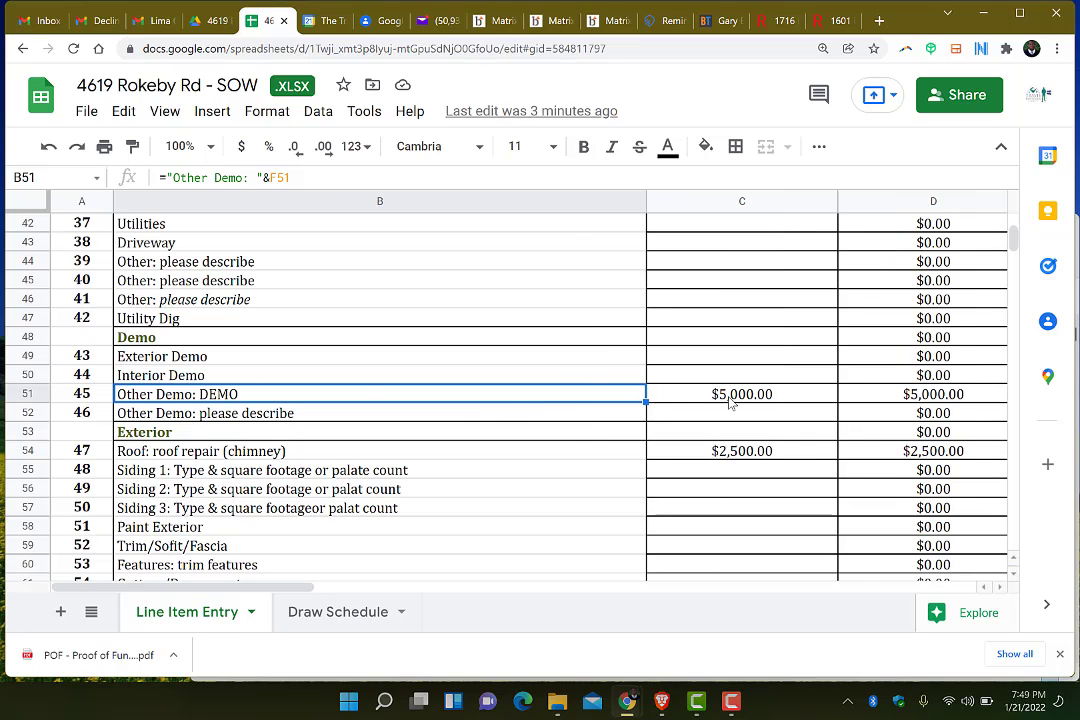
scroll(730, 402, "up", 2)
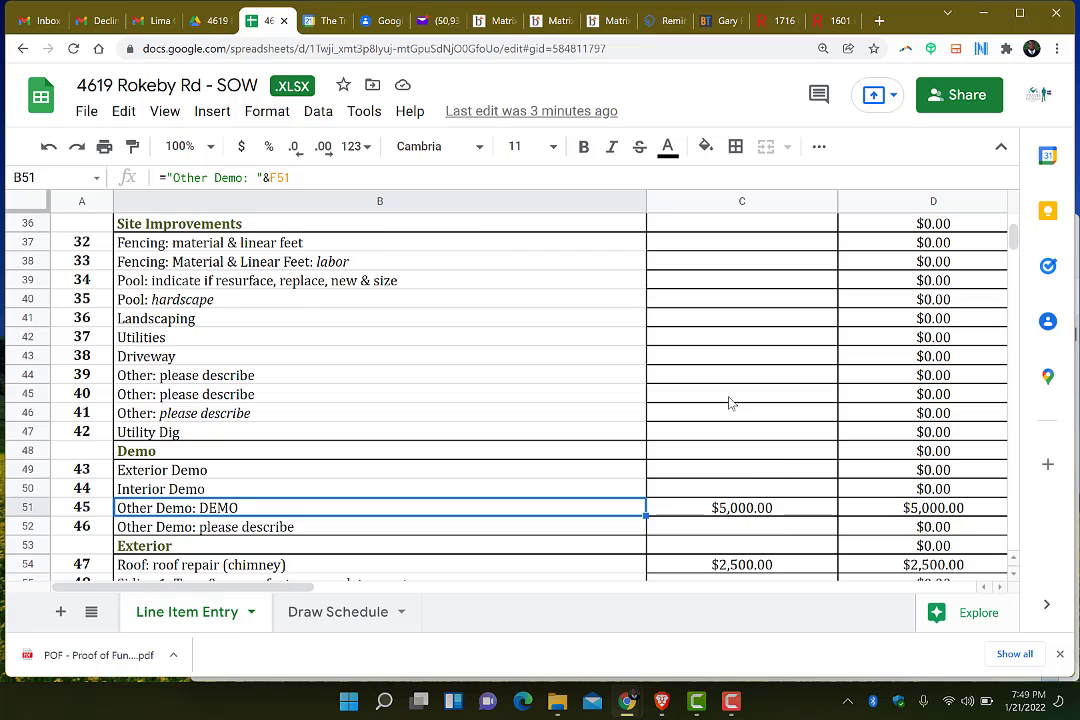
scroll(730, 402, "down", 1)
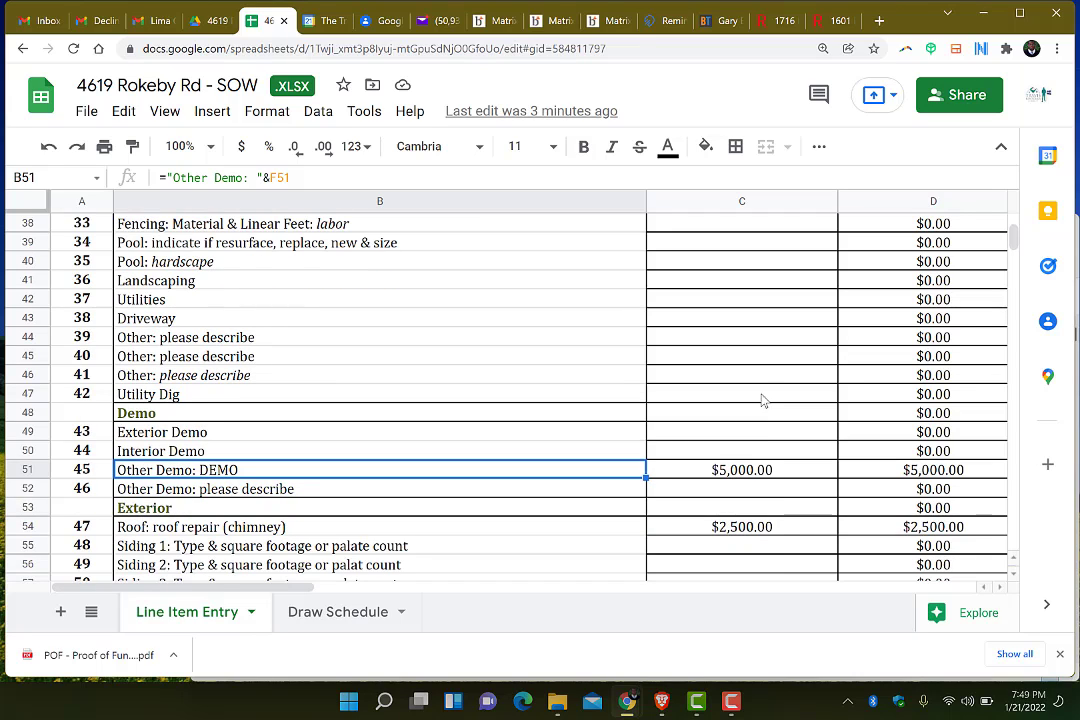
Change the Other Demo budget in C51 to 3000 and check columns D–F
left_click(776, 471)
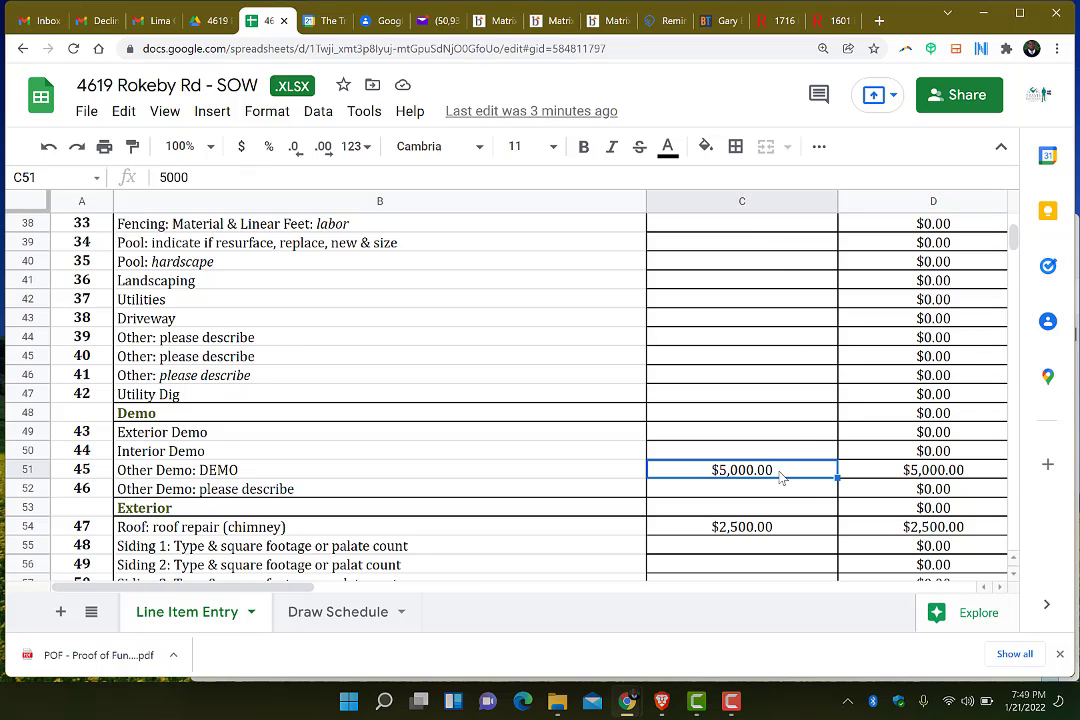
type("3000")
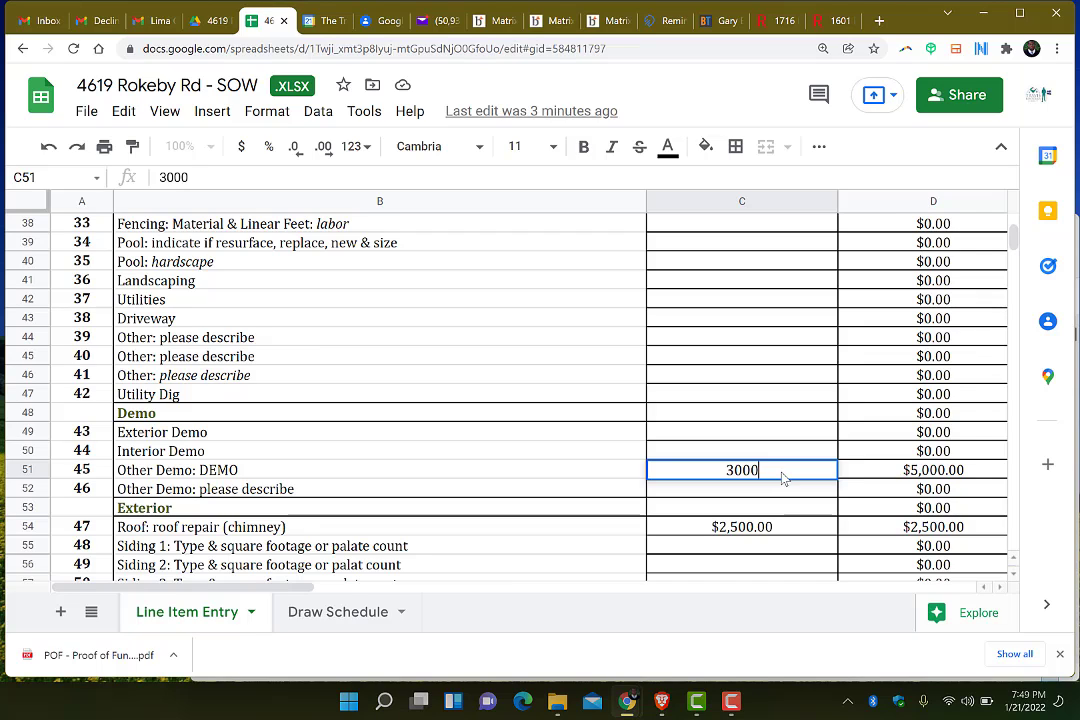
key("Return")
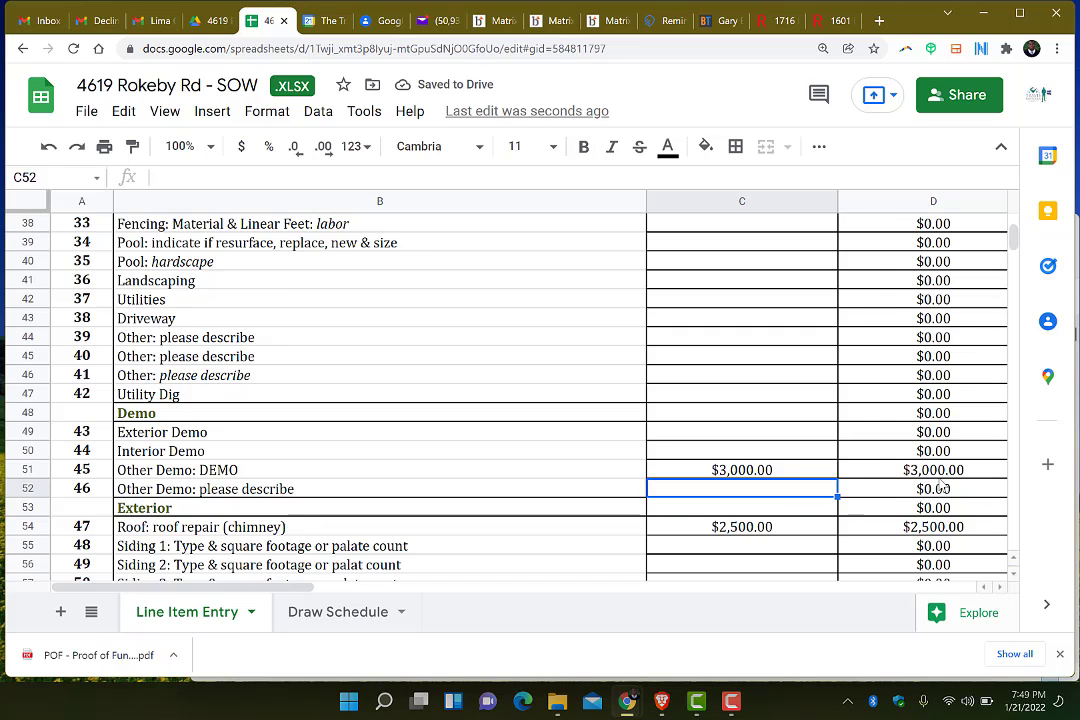
scroll(940, 486, "right", 6)
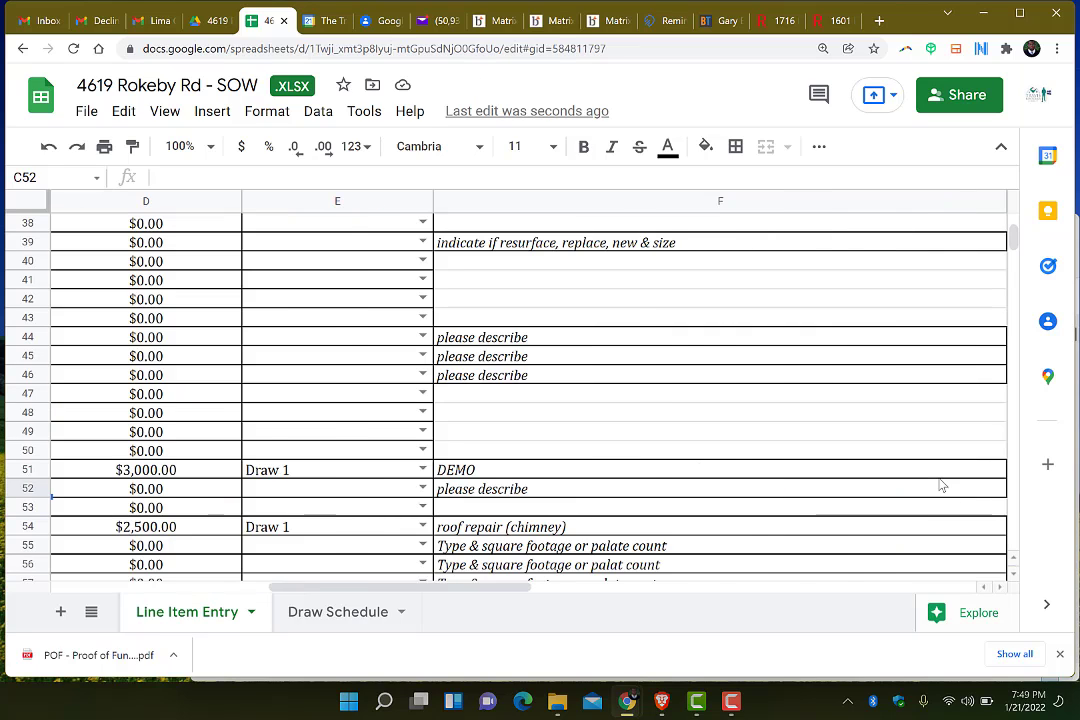
scroll(940, 486, "left", 2)
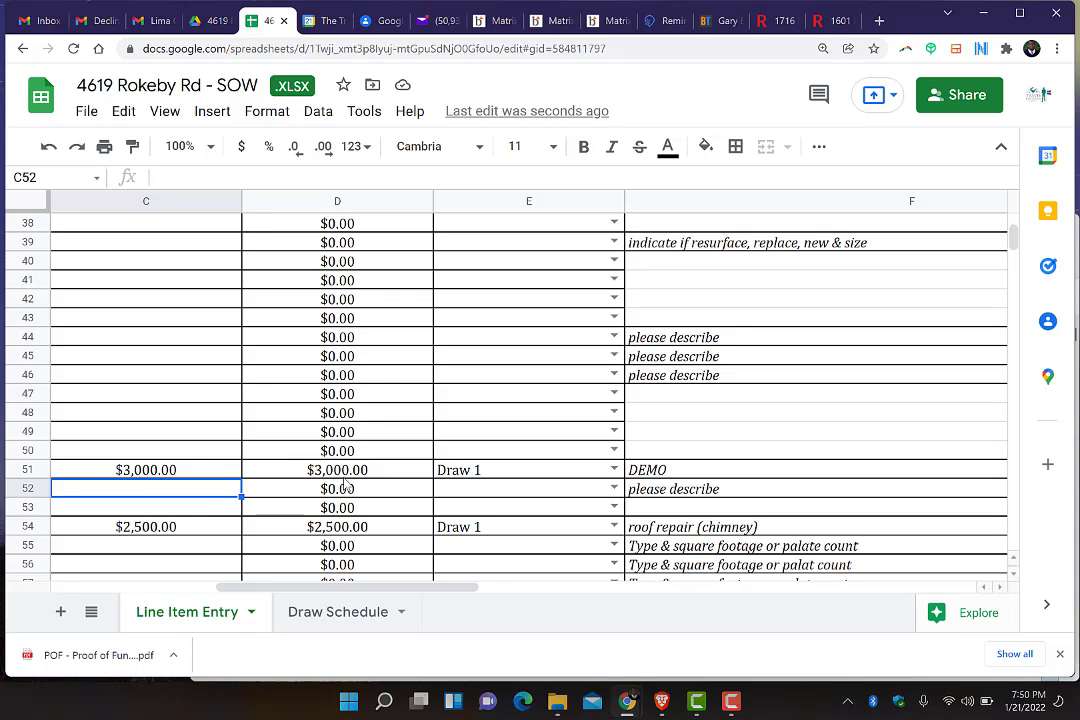
Assign Other Demo to Draw 3 and confirm Draw 1 totals $21,200 and Draw 3 $18,800
left_click(463, 476)
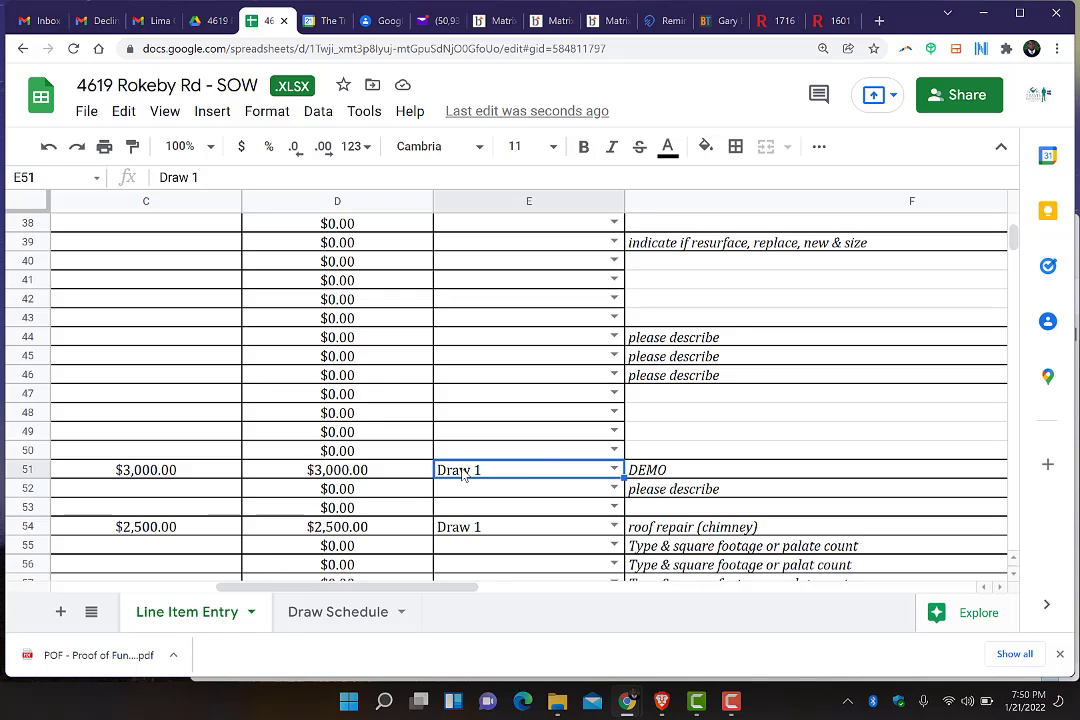
left_click(613, 471)
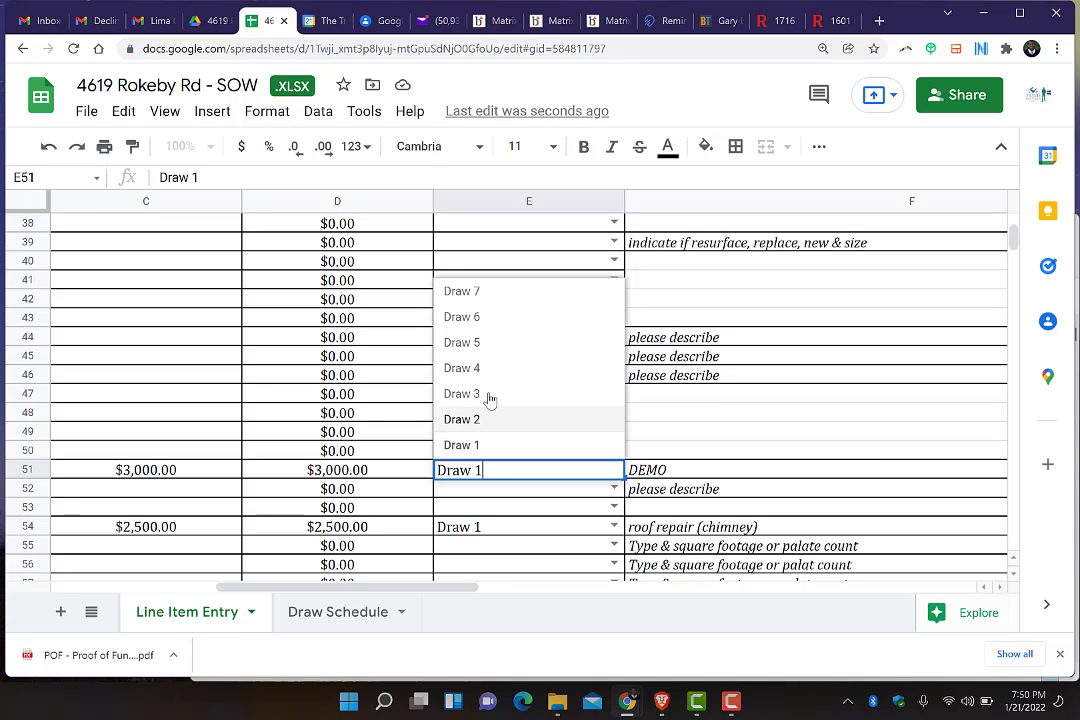
left_click(490, 396)
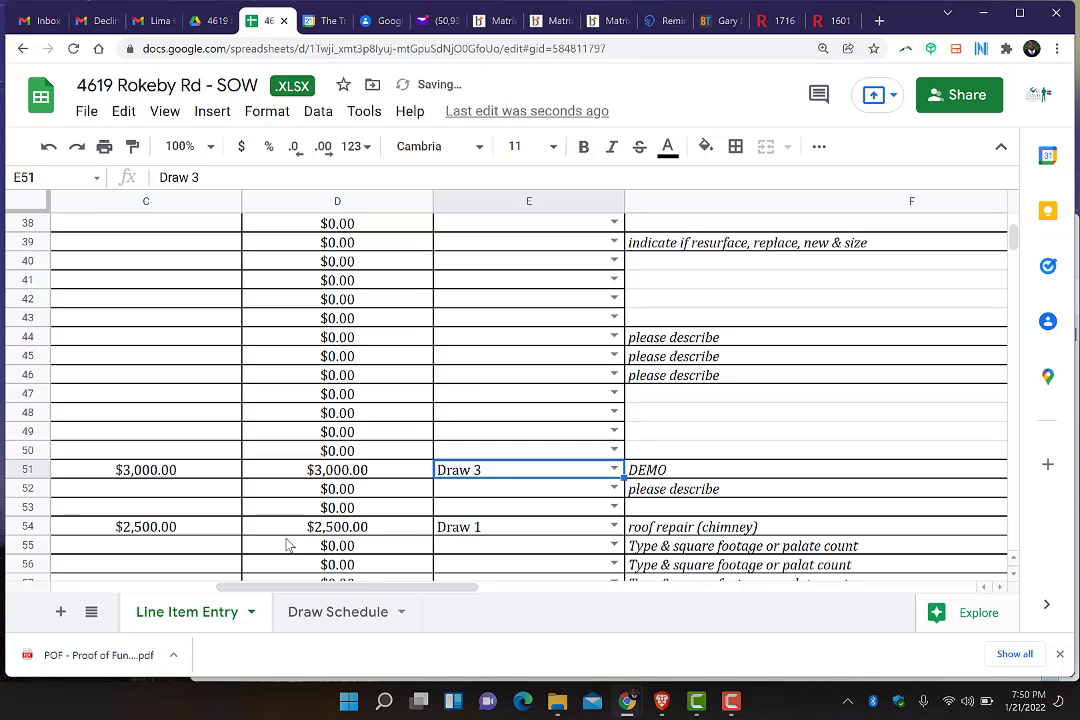
left_click(333, 619)
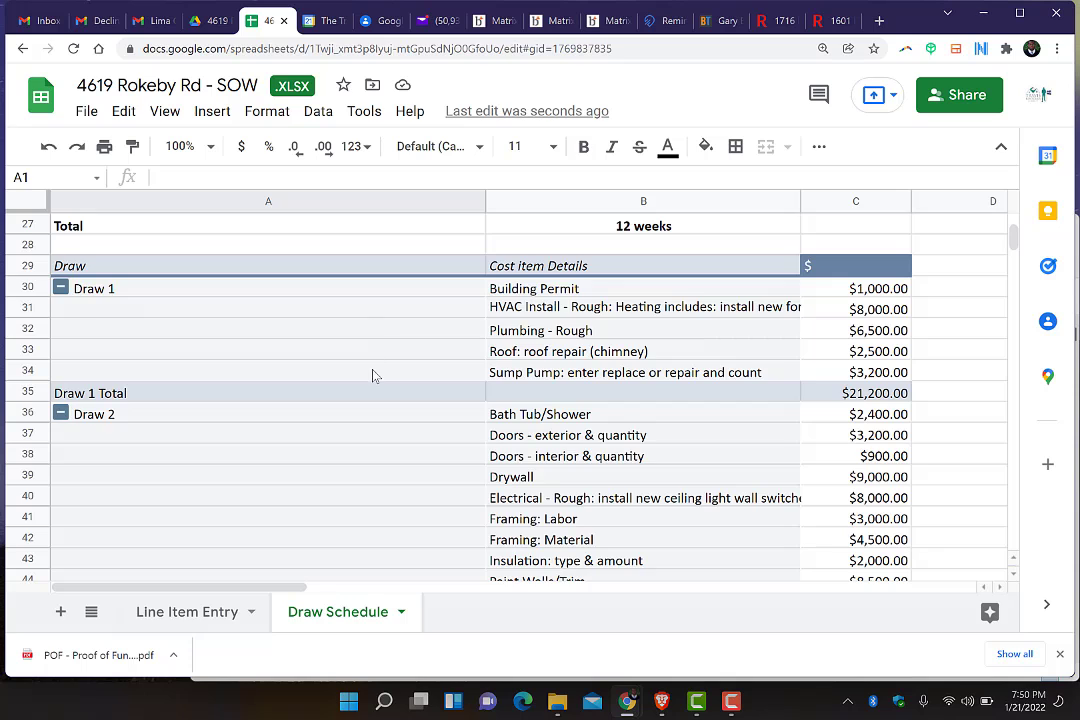
scroll(372, 375, "down", 5)
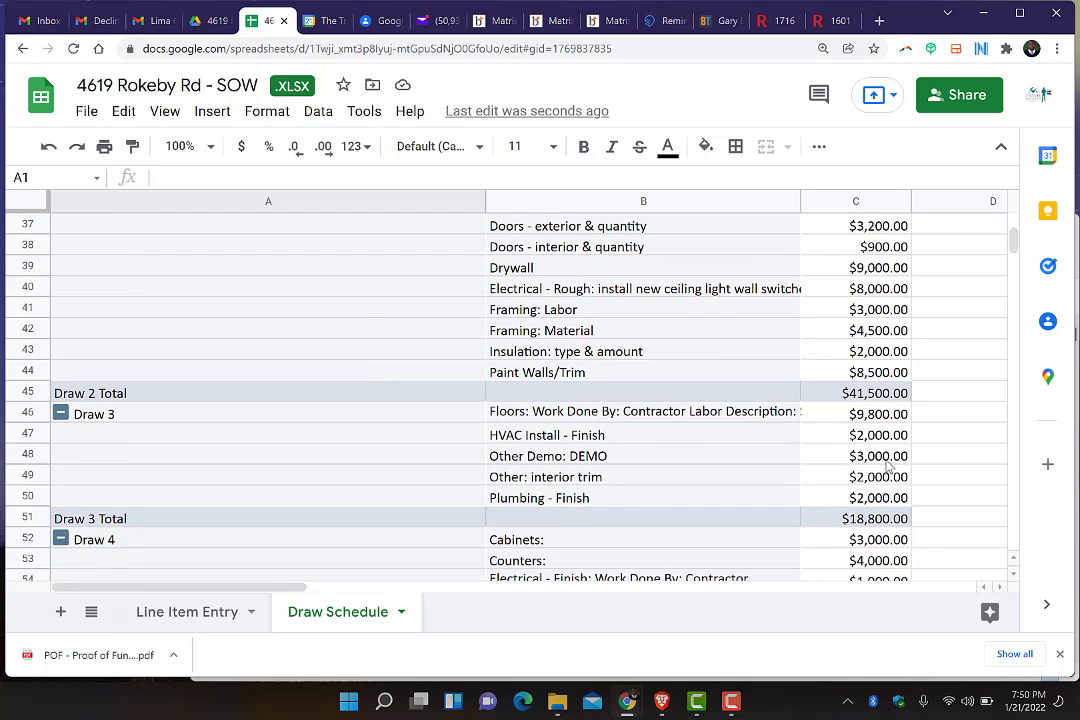
On Line Item Entry, set the DEMO line's budget in C51 to 4200
left_click(205, 620)
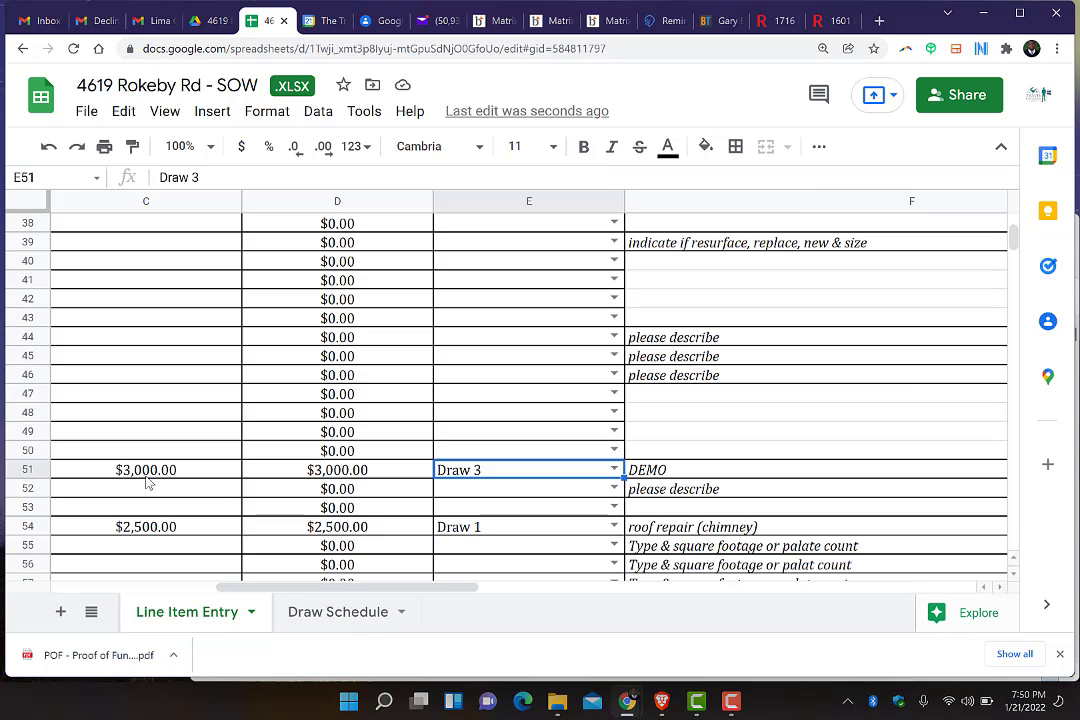
left_click(148, 477)
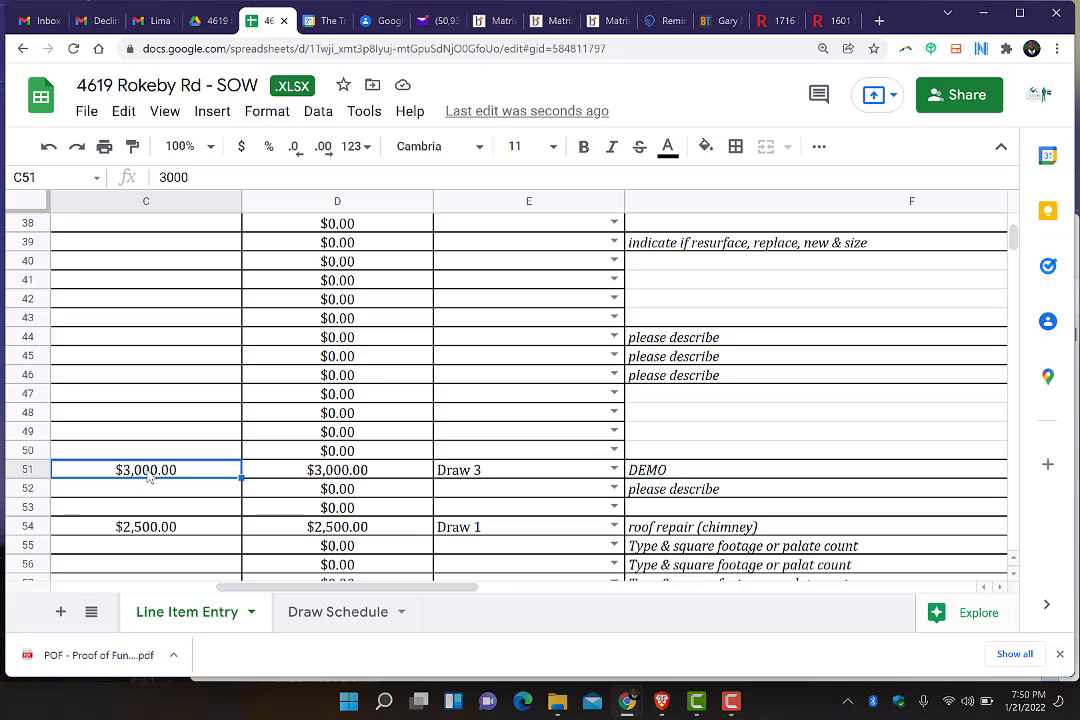
type("4200")
key("Return")
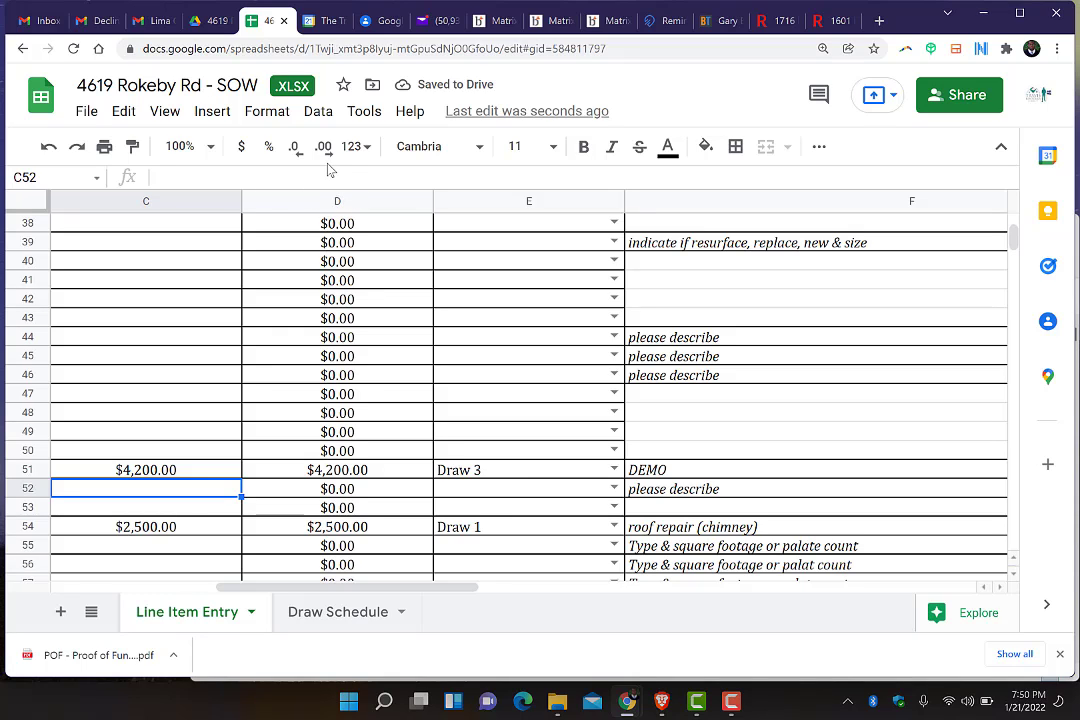
Reassign the DEMO line in E51 from Draw 3 to Draw 1
left_click(491, 471)
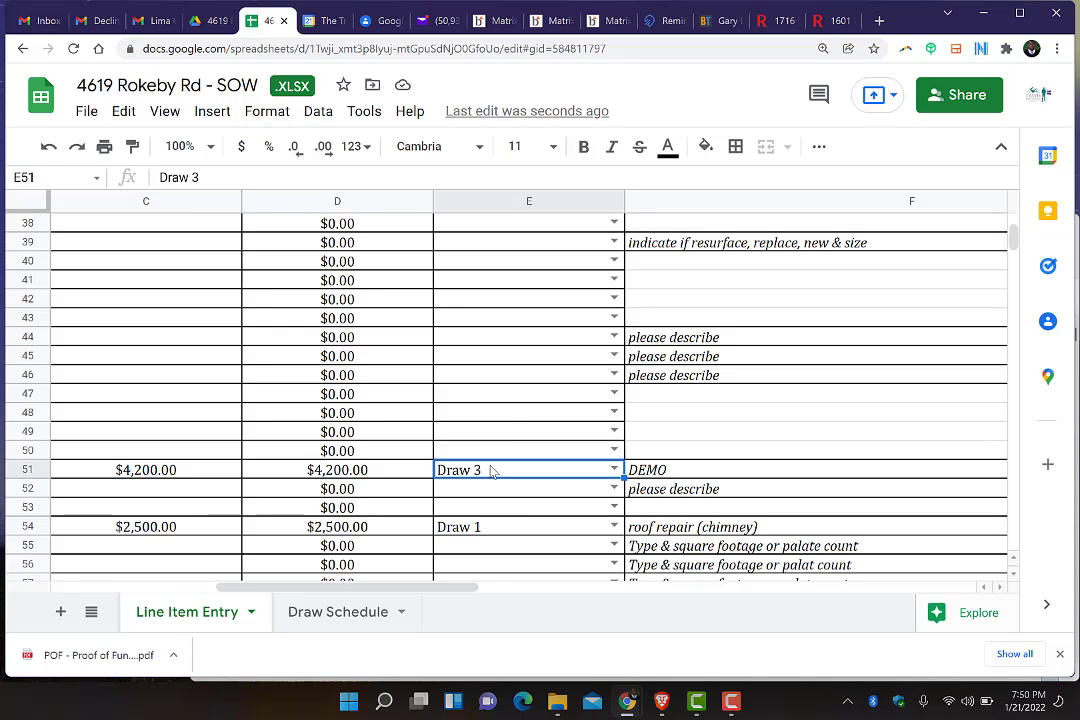
left_click(613, 469)
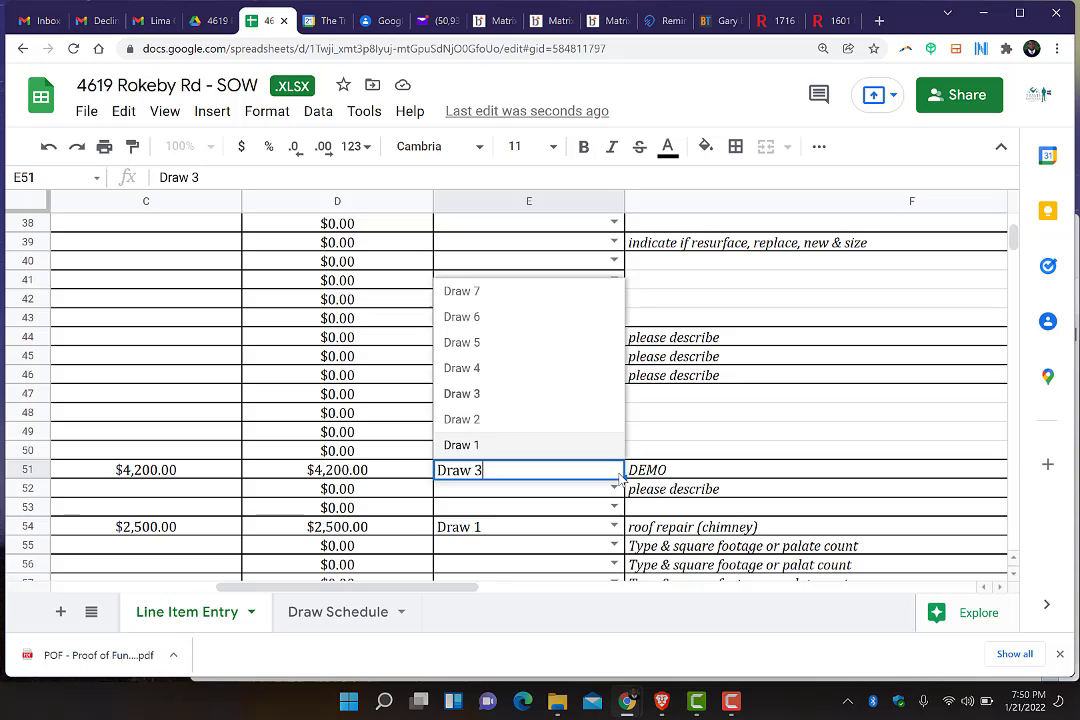
left_click(489, 446)
Check the Draw Schedule: Other Demo: DEMO at $4,200.00 under Draw 1, totalling $25,400.00
left_click(323, 615)
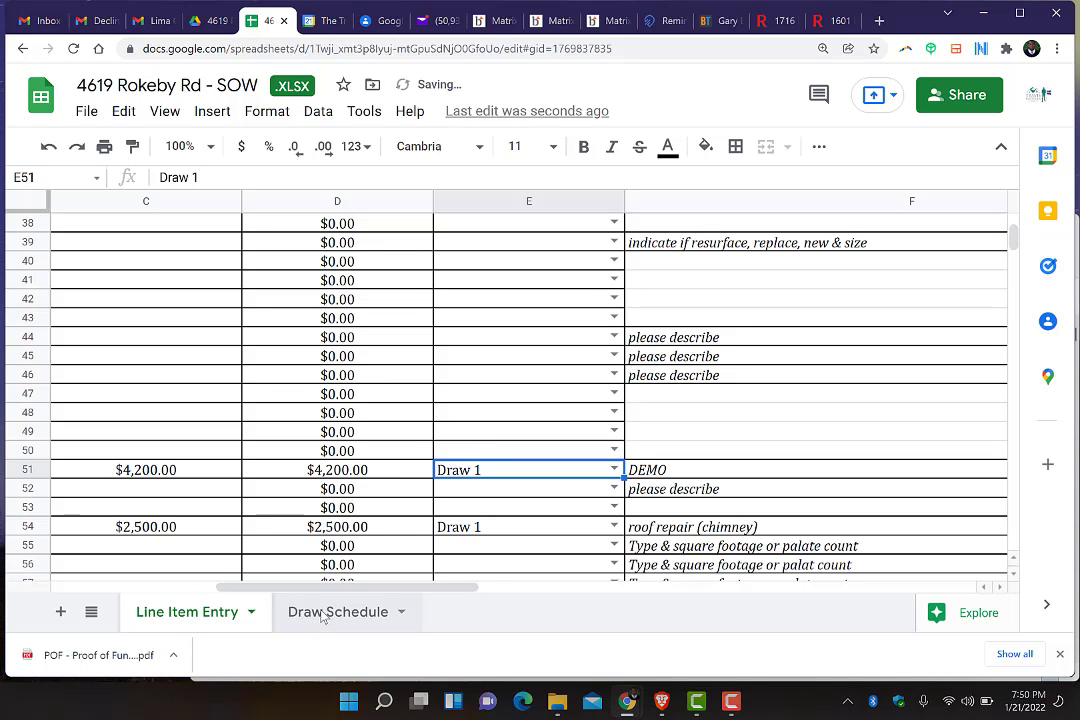
scroll(532, 308, "up", 3)
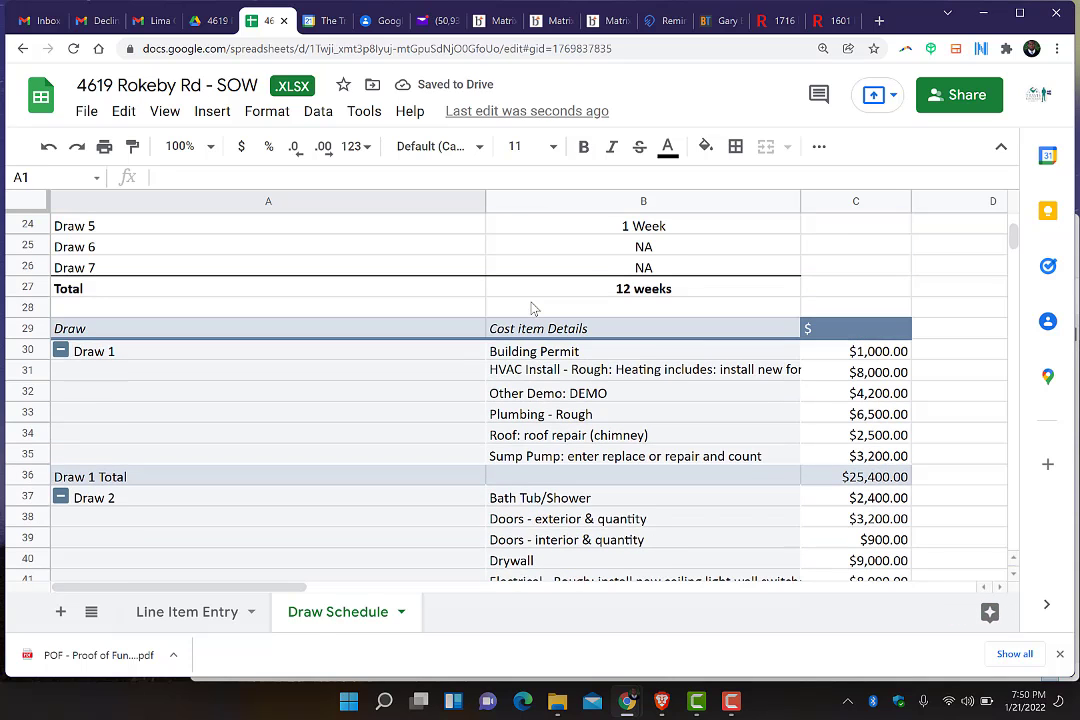
scroll(532, 308, "down", 1)
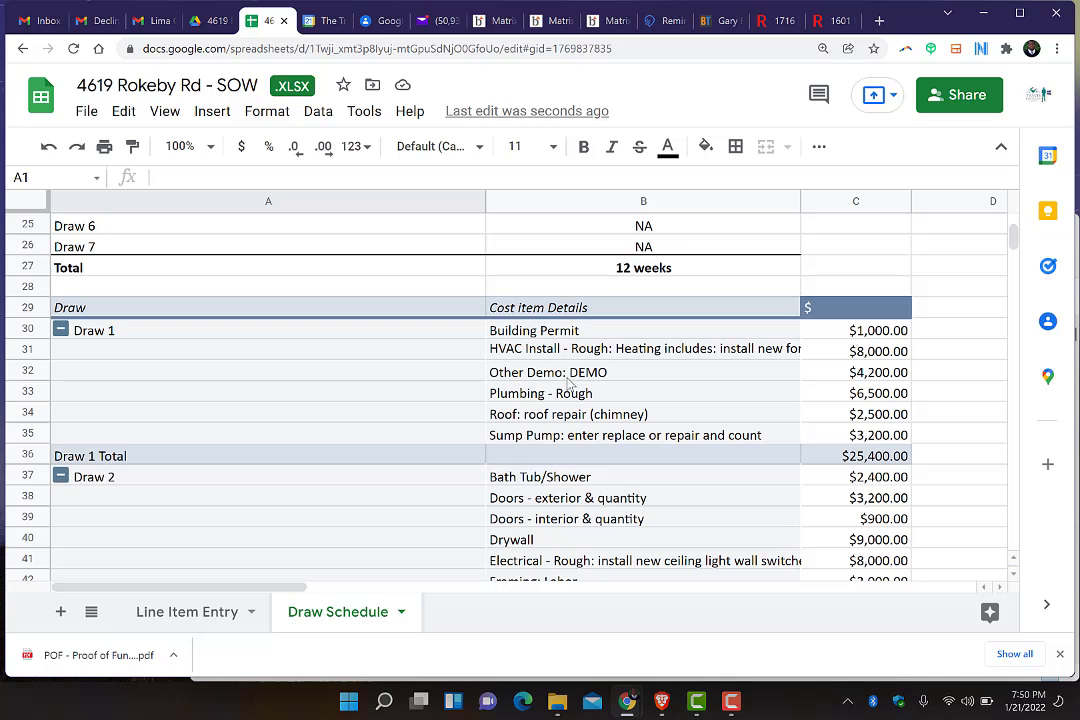
scroll(597, 345, "up", 3)
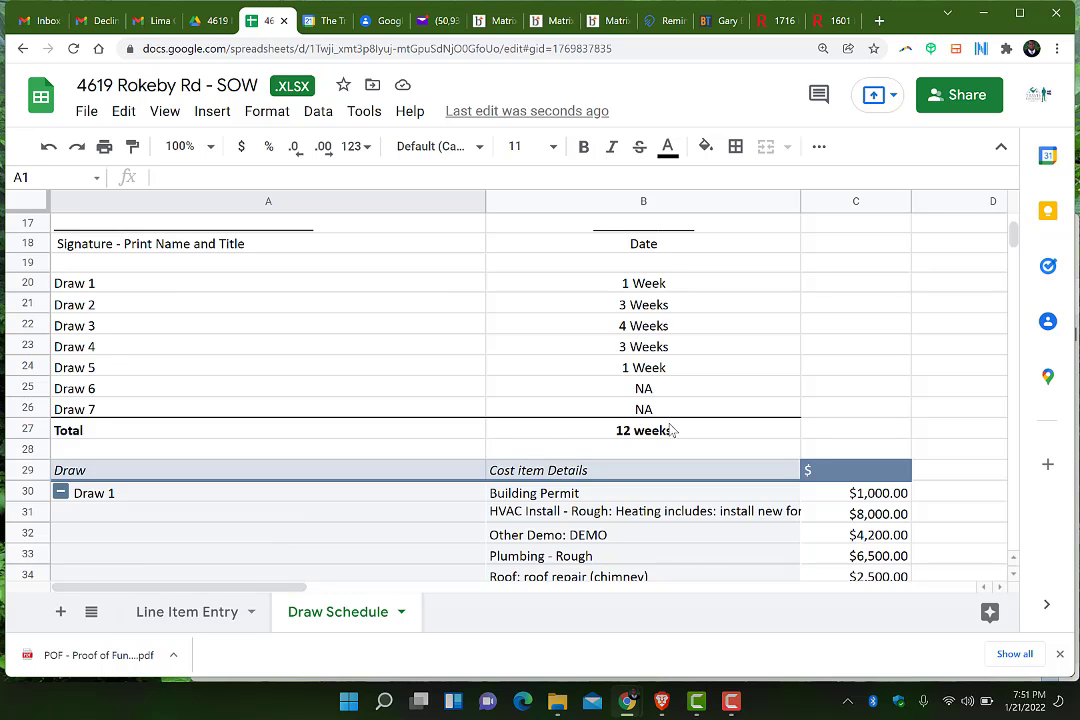
scroll(671, 430, "down", 3)
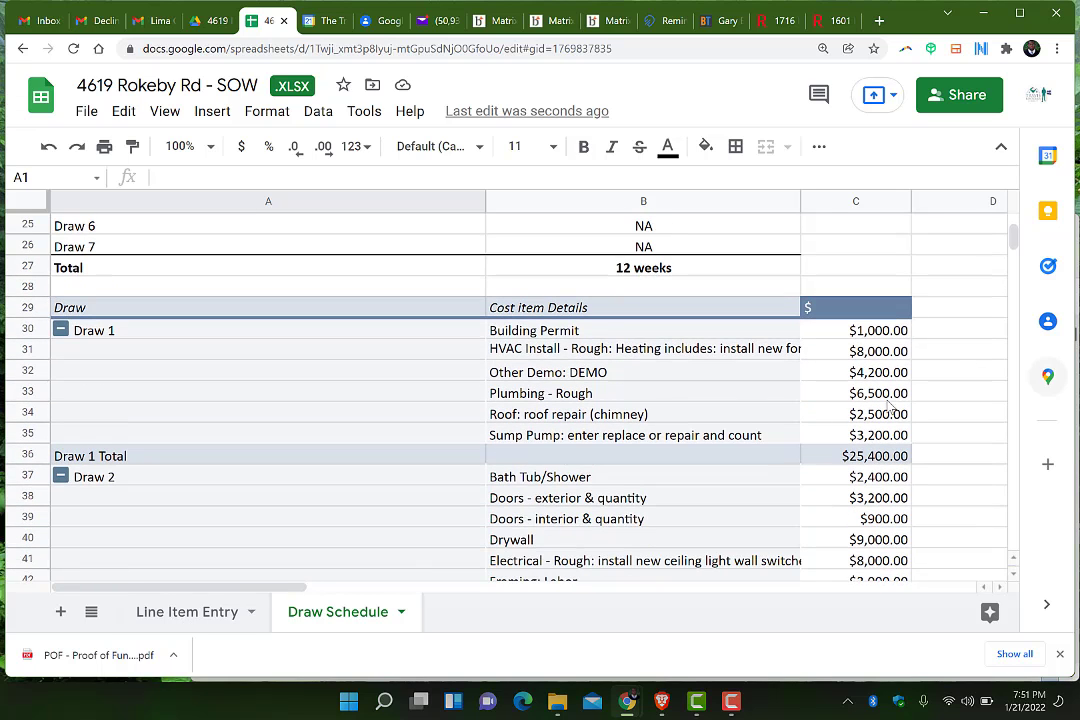
scroll(798, 428, "down", 1)
scroll(798, 428, "down", 1)
scroll(798, 428, "up", 2)
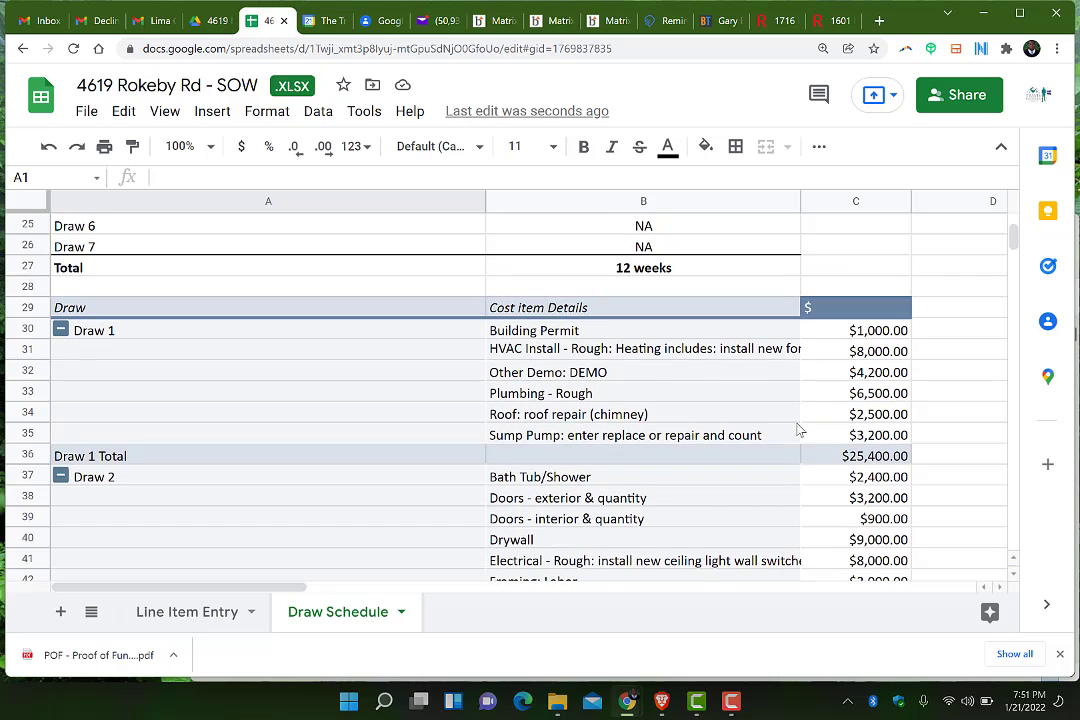
scroll(798, 430, "down", 1)
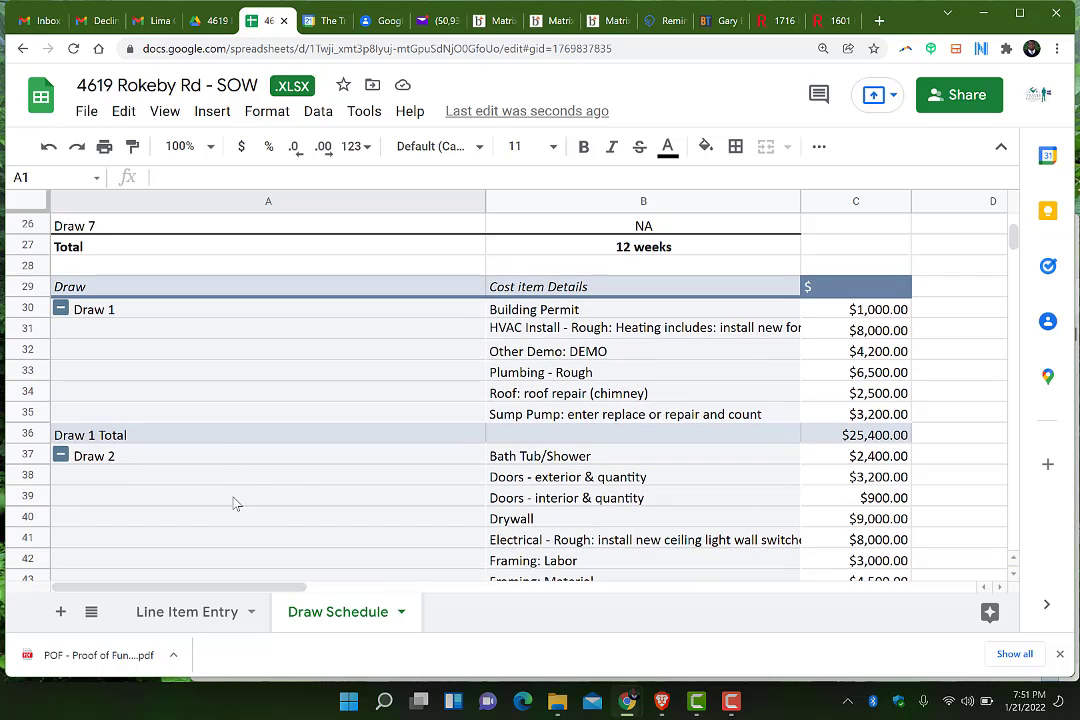
Go back to Line Item Entry and scroll through its rows
left_click(220, 620)
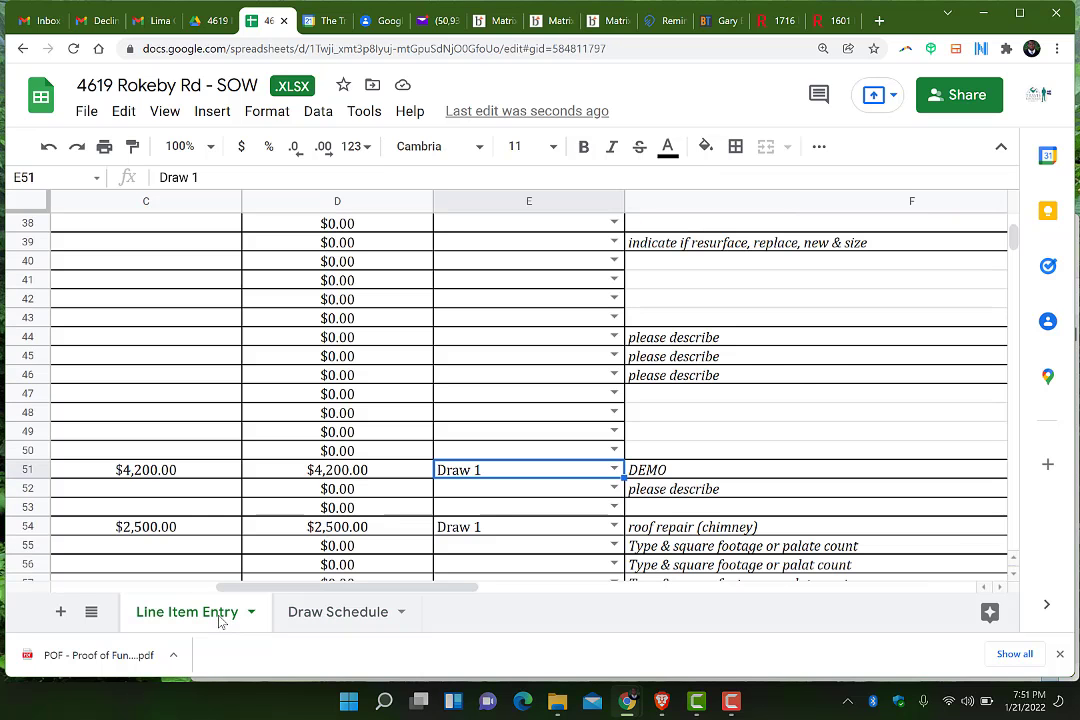
scroll(251, 437, "left", 5)
scroll(251, 437, "up", 11)
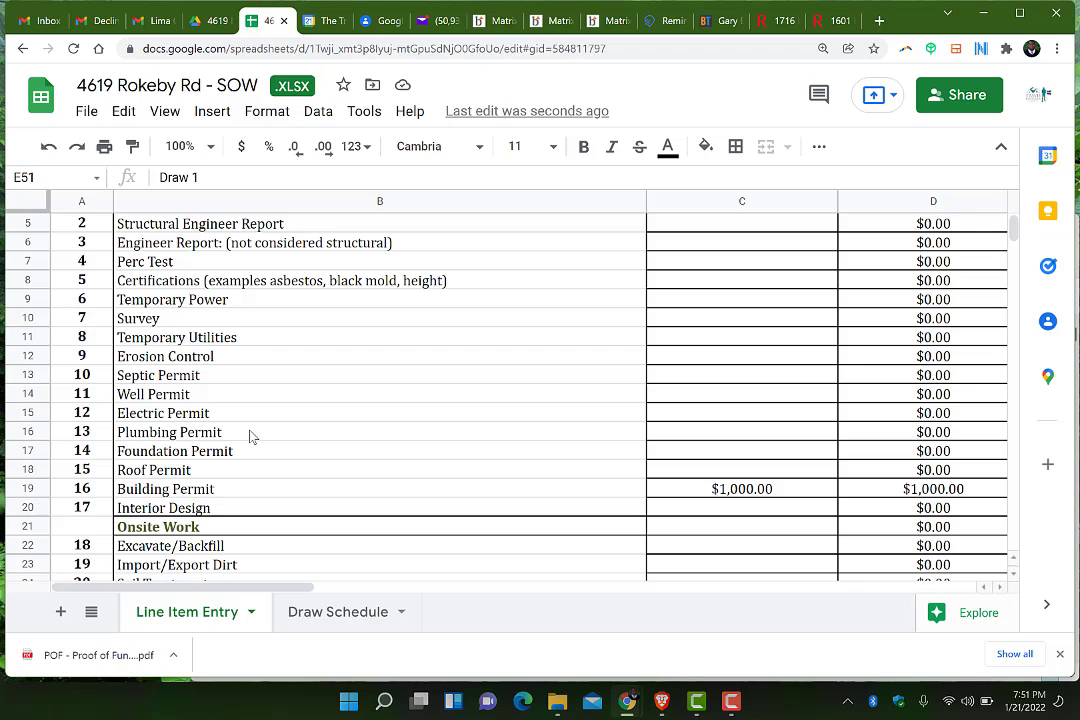
scroll(250, 436, "up", 2)
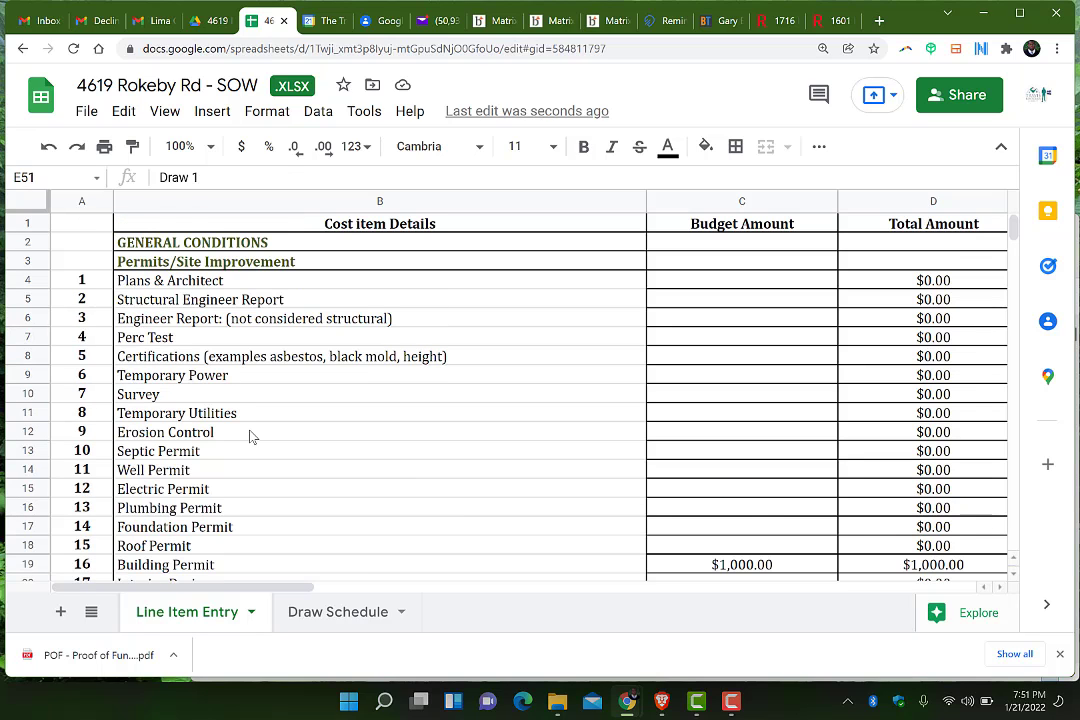
scroll(250, 436, "down", 1)
scroll(250, 436, "up", 1)
scroll(301, 422, "down", 1)
scroll(300, 422, "up", 1)
Review the budget and draw columns, glance at the Draw Schedule, then return to Line Item Entry
scroll(300, 422, "right", 3)
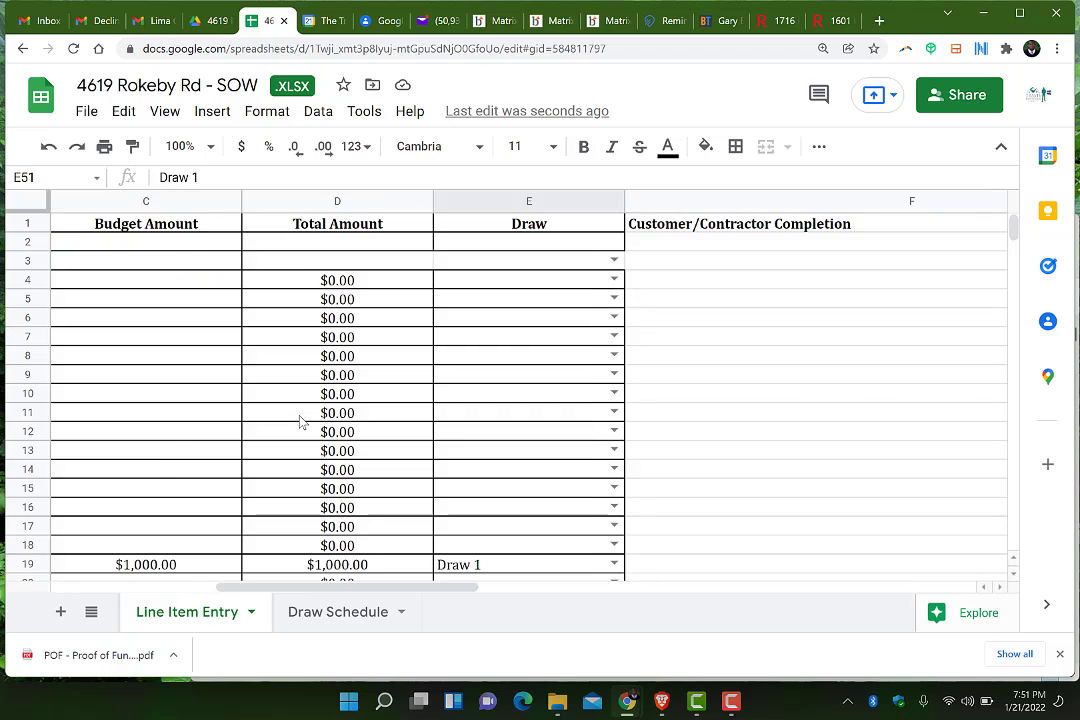
scroll(300, 422, "left", 2)
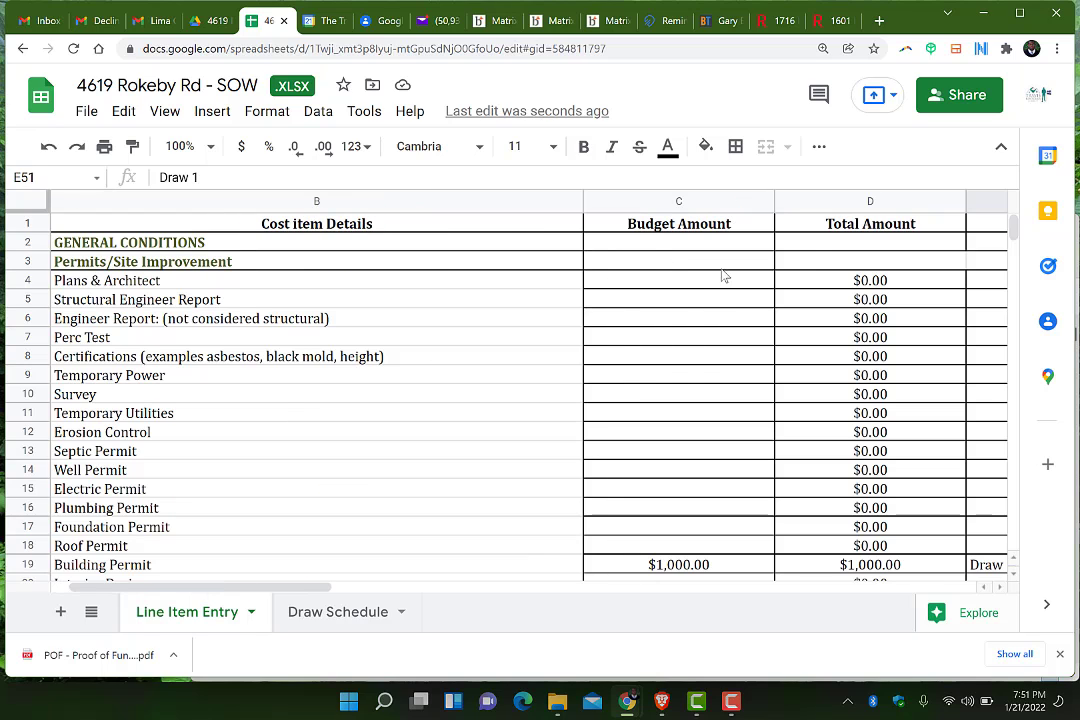
scroll(818, 249, "right", 3)
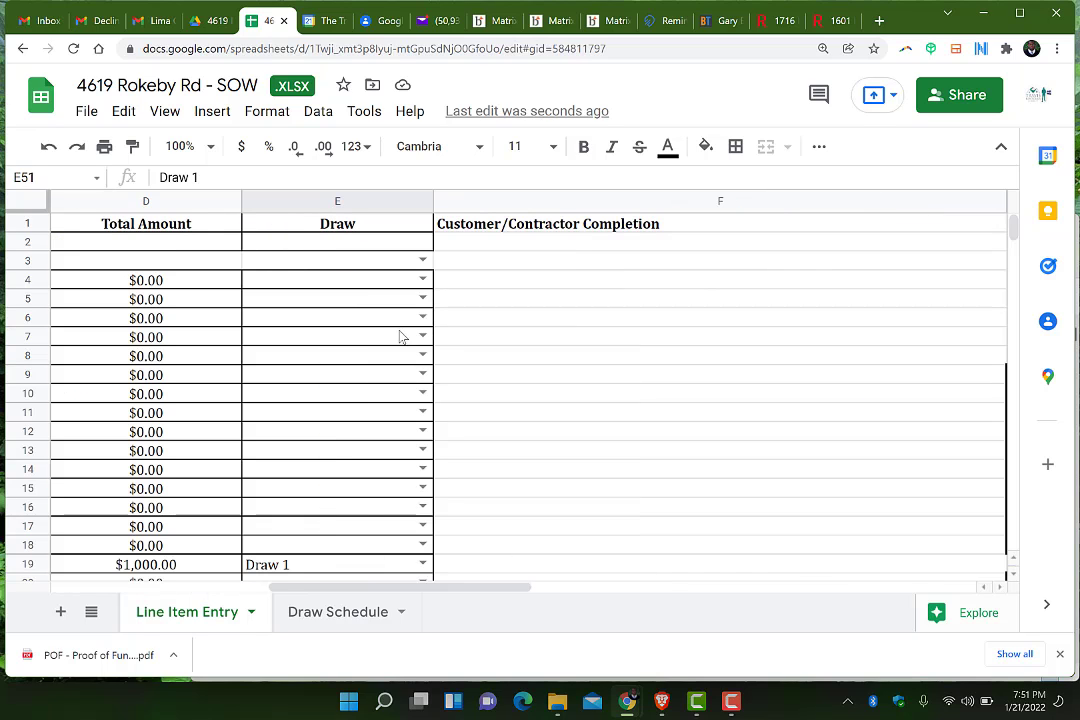
scroll(420, 340, "down", 3)
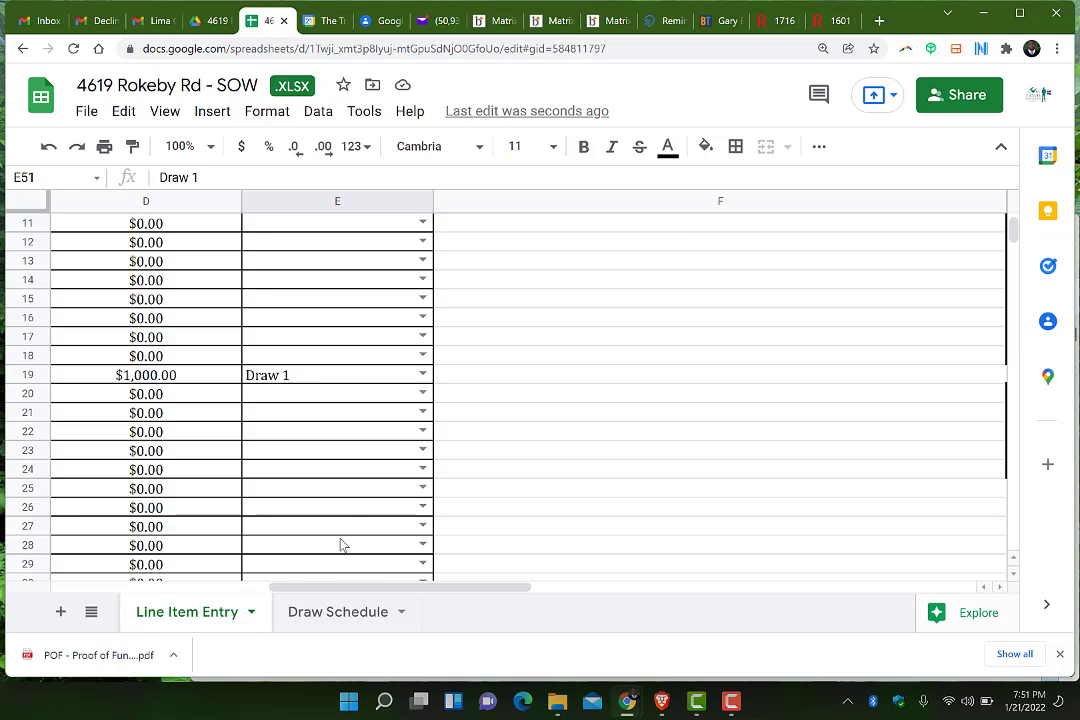
left_click(341, 620)
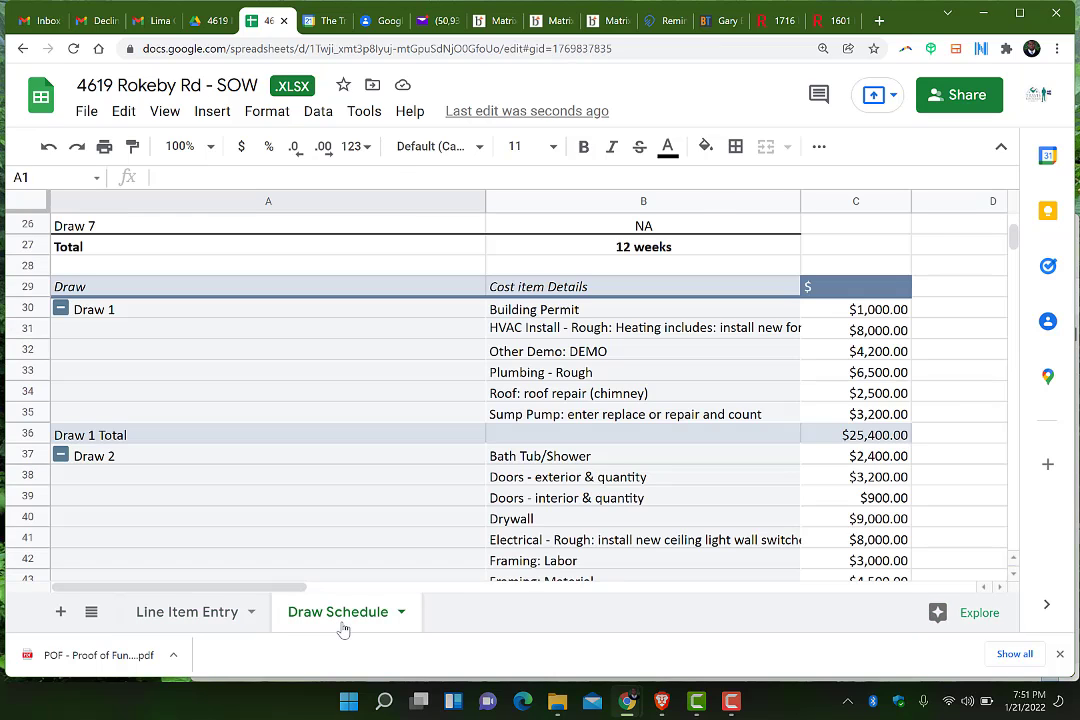
left_click(182, 621)
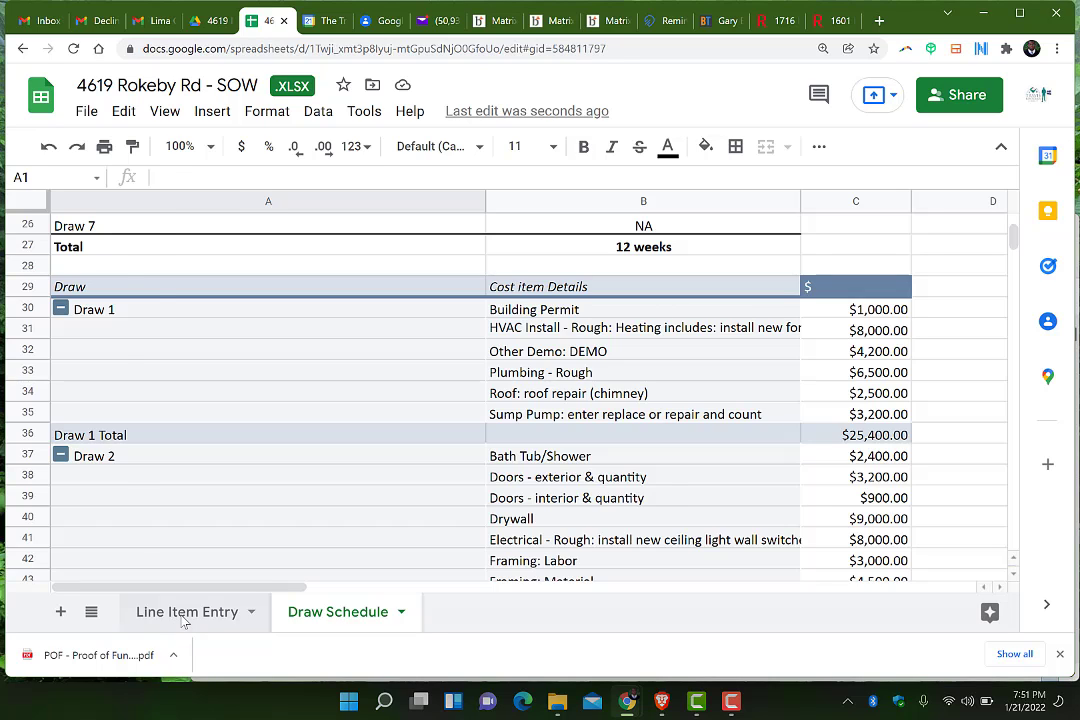